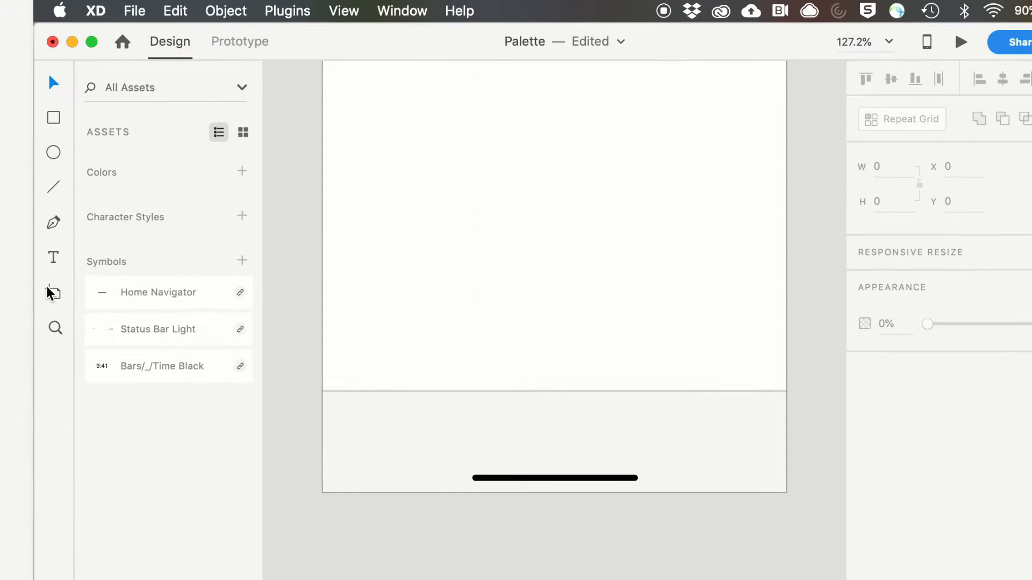
# - Draw a rectangle about 46 × 47 near the artboard's left edge and a circle about 51 × 51 below it
pyautogui.click(56, 118)
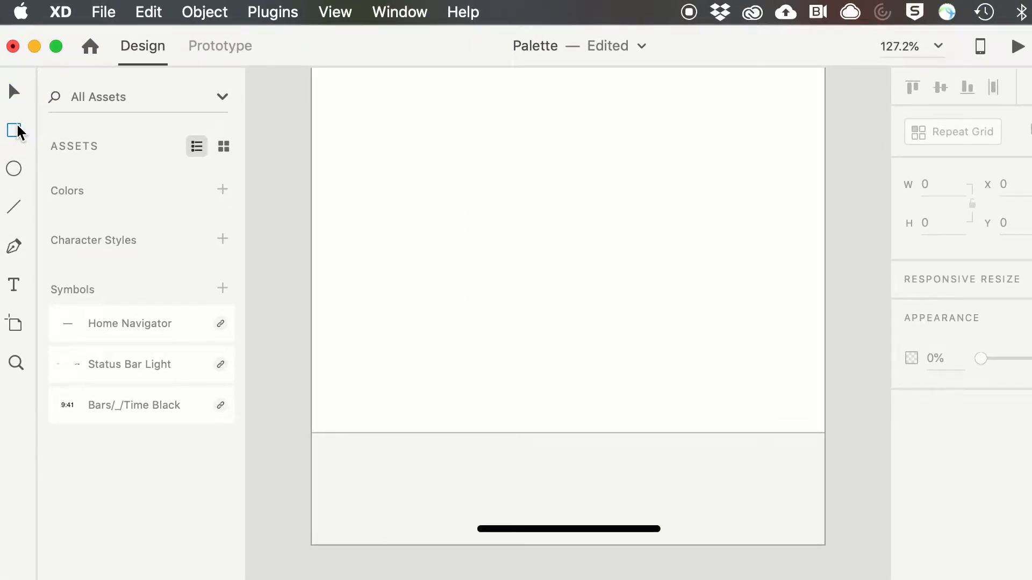
pyautogui.moveTo(337, 117); pyautogui.dragTo(400, 181)
pyautogui.click(15, 169)
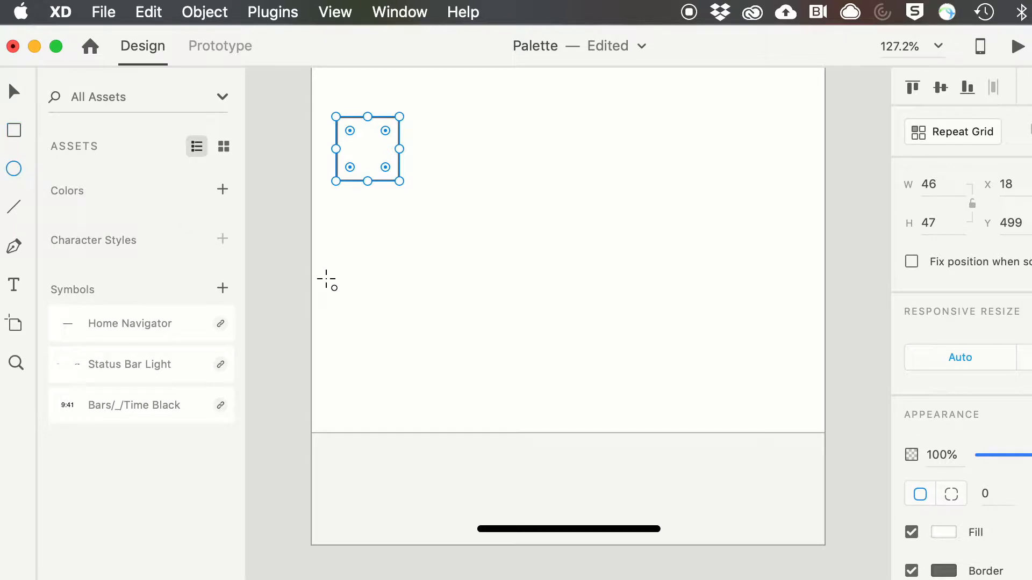
pyautogui.moveTo(334, 214); pyautogui.dragTo(406, 299)
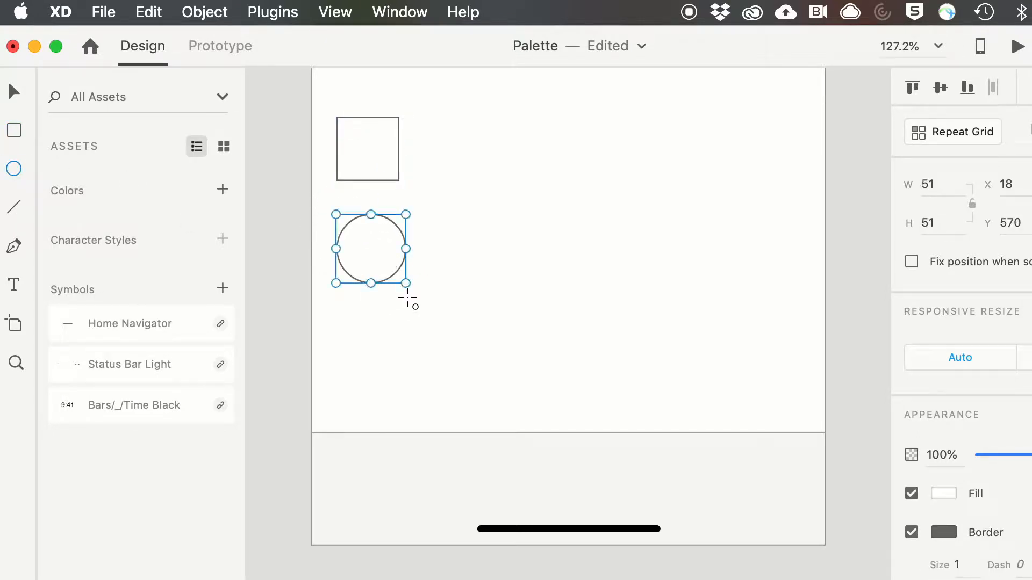
# - Draw three crossing lines beside the rectangle: a diagonal about 78 × 78, a vertical one and a horizontal one about 130 long
pyautogui.click(15, 211)
pyautogui.moveTo(444, 129); pyautogui.dragTo(525, 257)
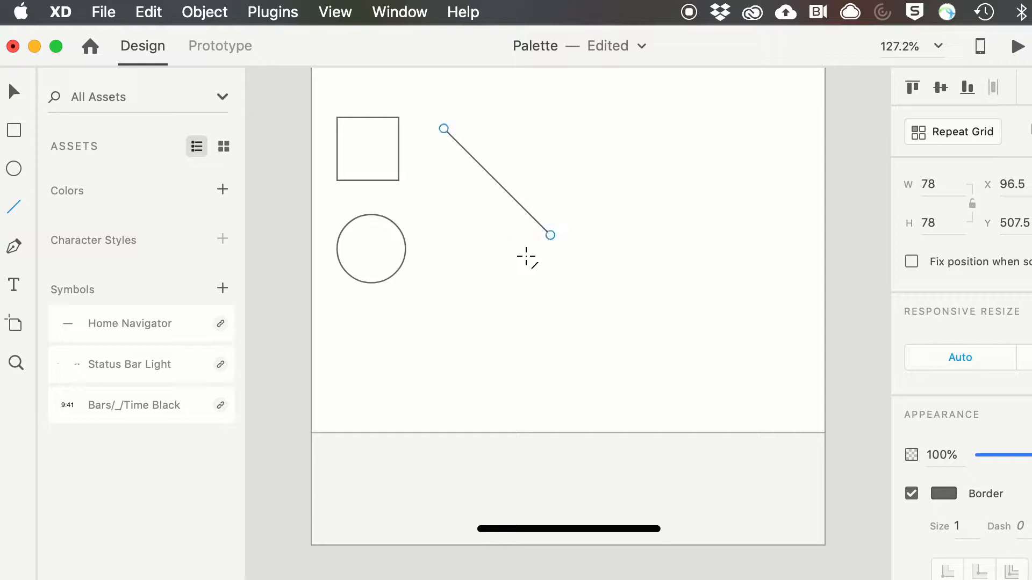
pyautogui.moveTo(484, 129); pyautogui.dragTo(491, 280)
pyautogui.moveTo(444, 172); pyautogui.dragTo(622, 173)
# - Draw two more circles below the crossing lines, one about 39 × 39 and one about 60 × 60
pyautogui.click(13, 171)
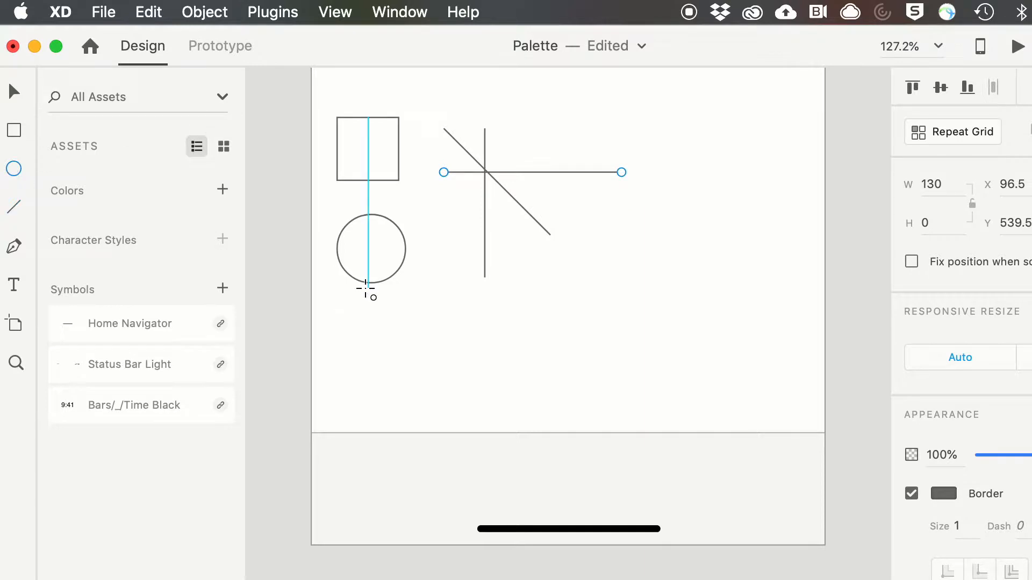
pyautogui.moveTo(442, 301); pyautogui.dragTo(498, 353)
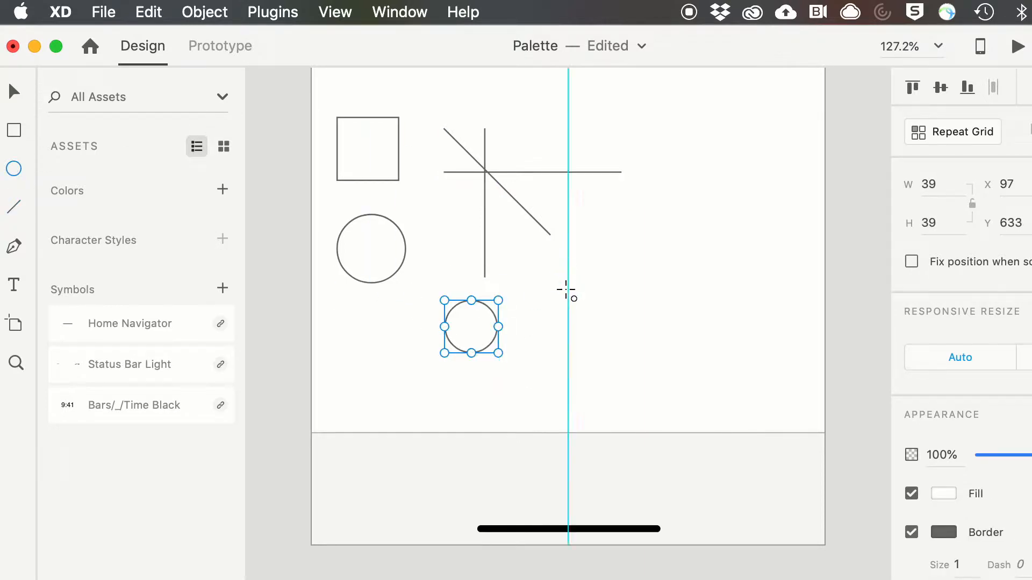
pyautogui.moveTo(567, 290); pyautogui.dragTo(616, 332)
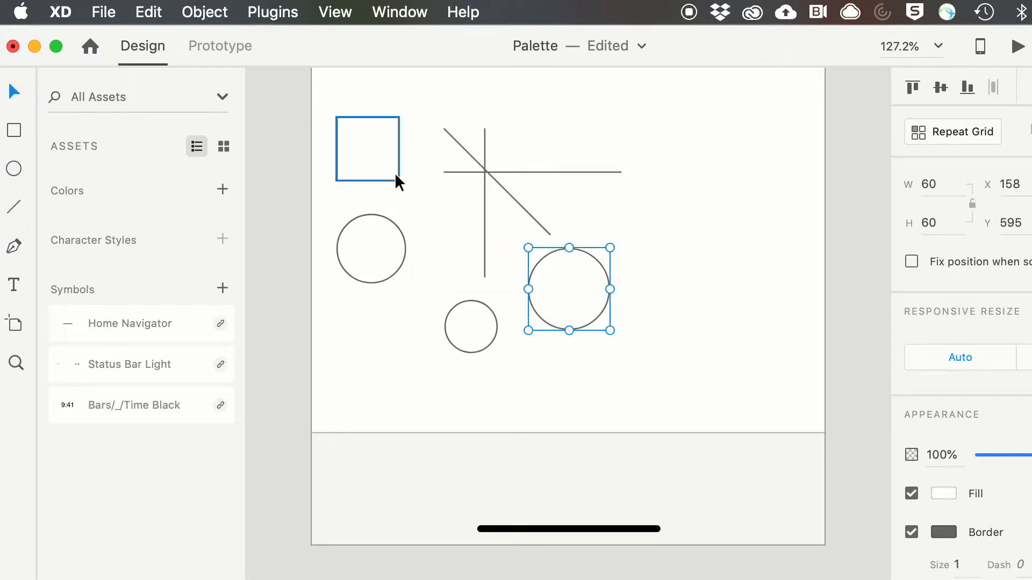
# - Move the rectangle to about X 28, Y 493 and round only its top-right corner to a radius of about 21
pyautogui.click(396, 180)
pyautogui.moveTo(390, 186)
pyautogui.mouseDown()
pyautogui.moveTo(419, 244)
pyautogui.moveTo(404, 181)
pyautogui.mouseUp()
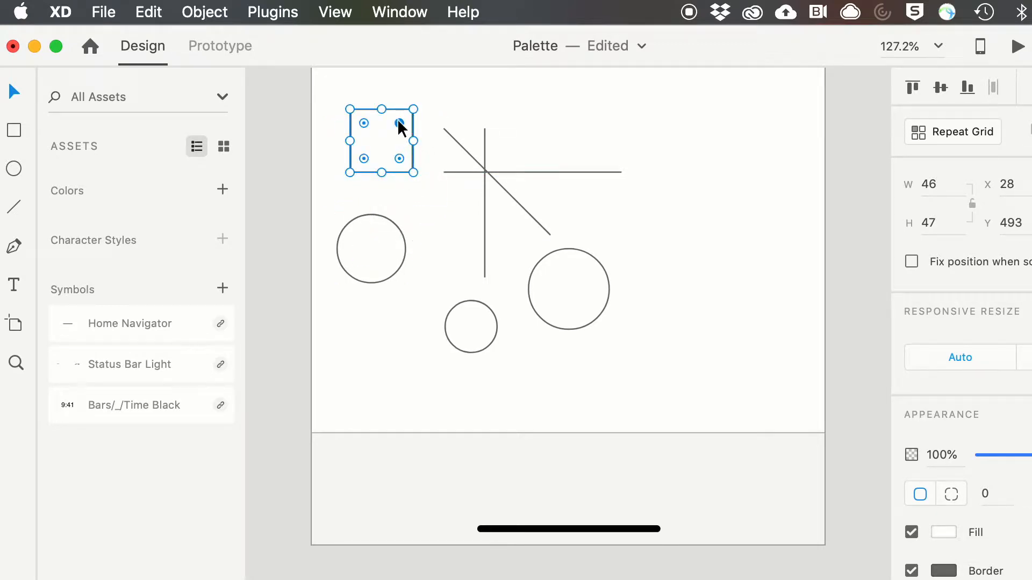
pyautogui.moveTo(399, 123)
pyautogui.mouseDown()
pyautogui.moveTo(387, 131)
pyautogui.moveTo(412, 108)
pyautogui.moveTo(387, 138)
pyautogui.mouseUp()
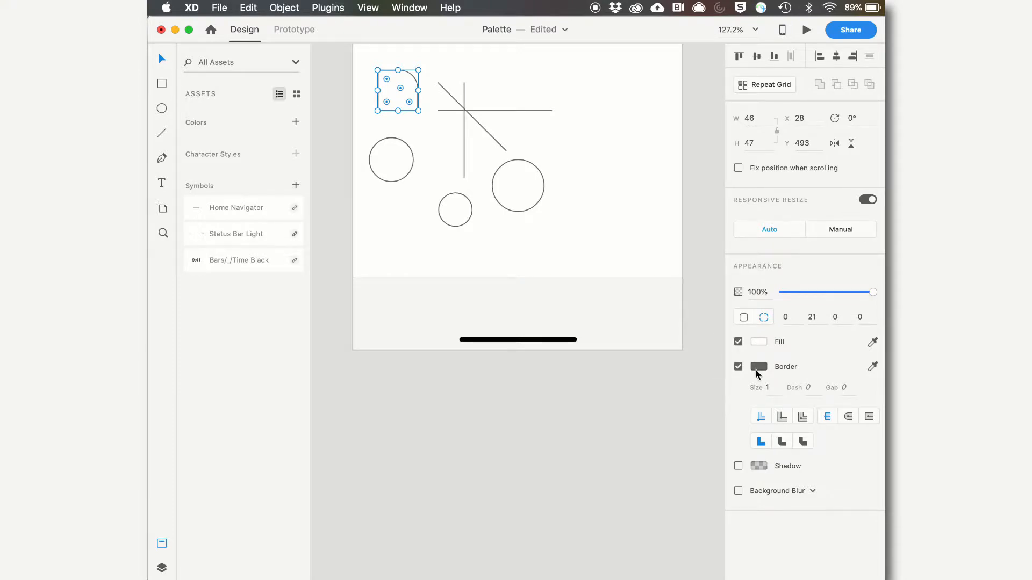
# - Fill the rectangle with the solid blue #5395FF
pyautogui.click(758, 342)
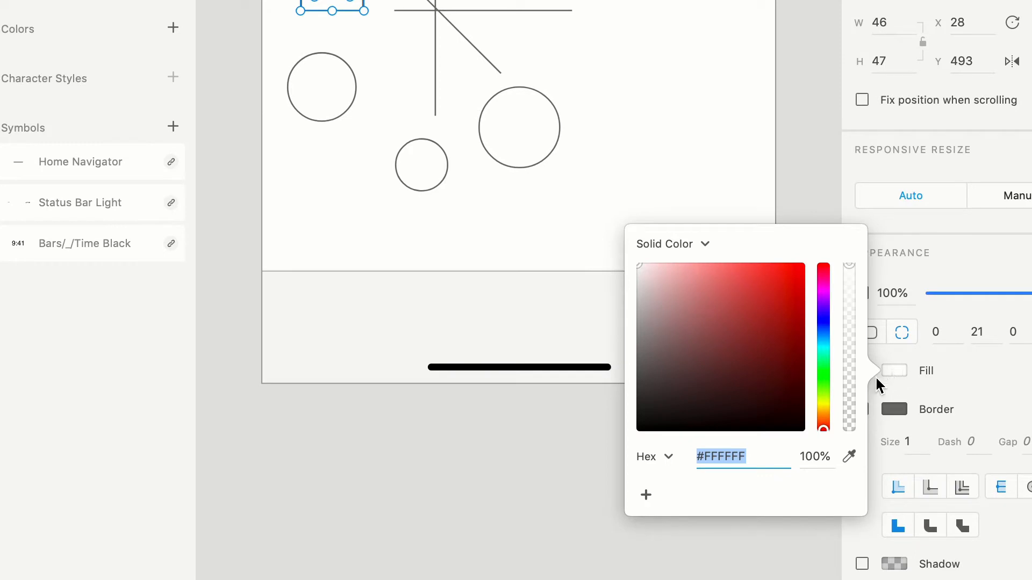
pyautogui.moveTo(827, 268); pyautogui.dragTo(824, 330)
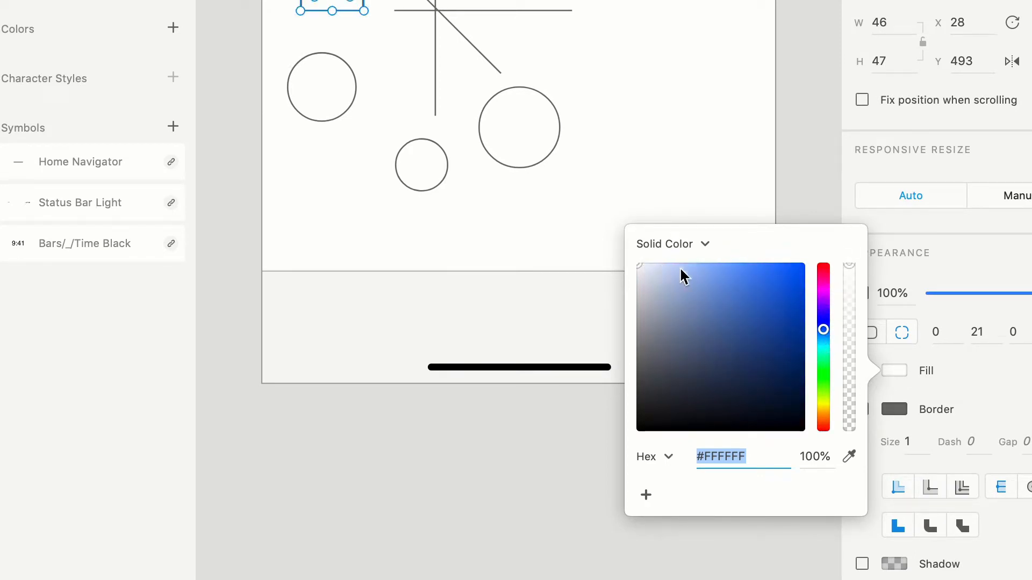
pyautogui.click(749, 264)
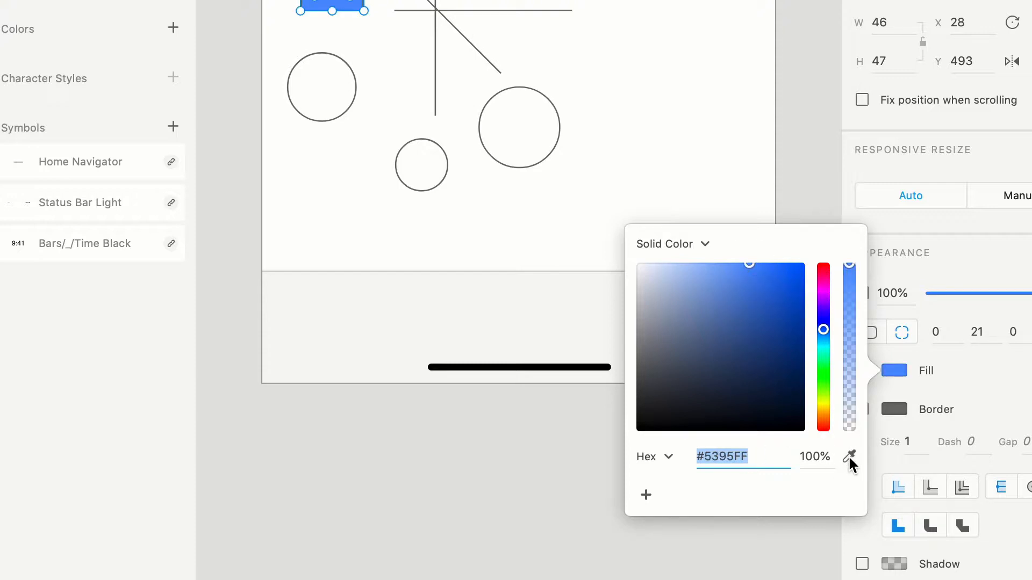
pyautogui.click(640, 106)
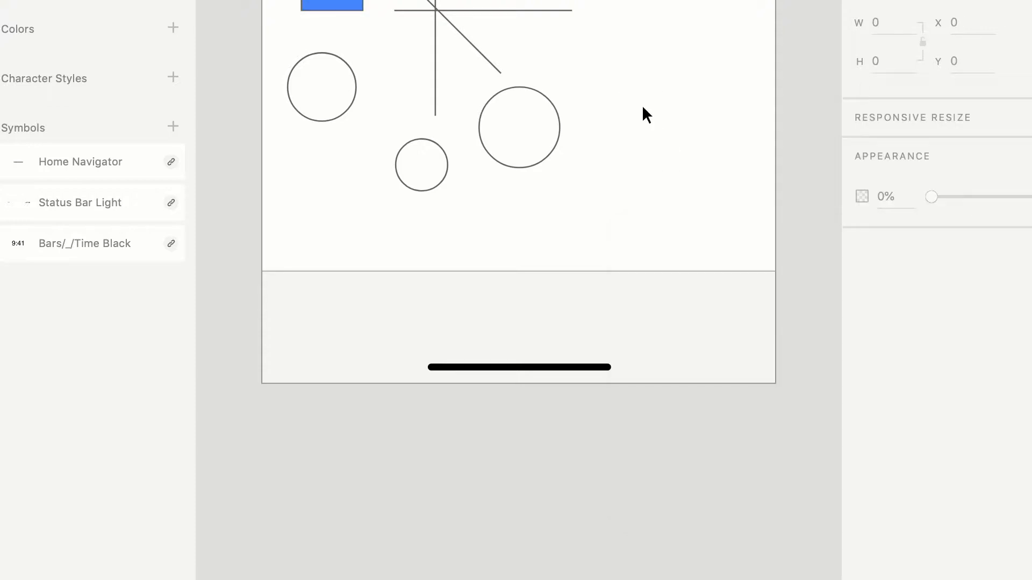
# - Remove the blue rectangle's border and give it a shadow
pyautogui.click(334, 4)
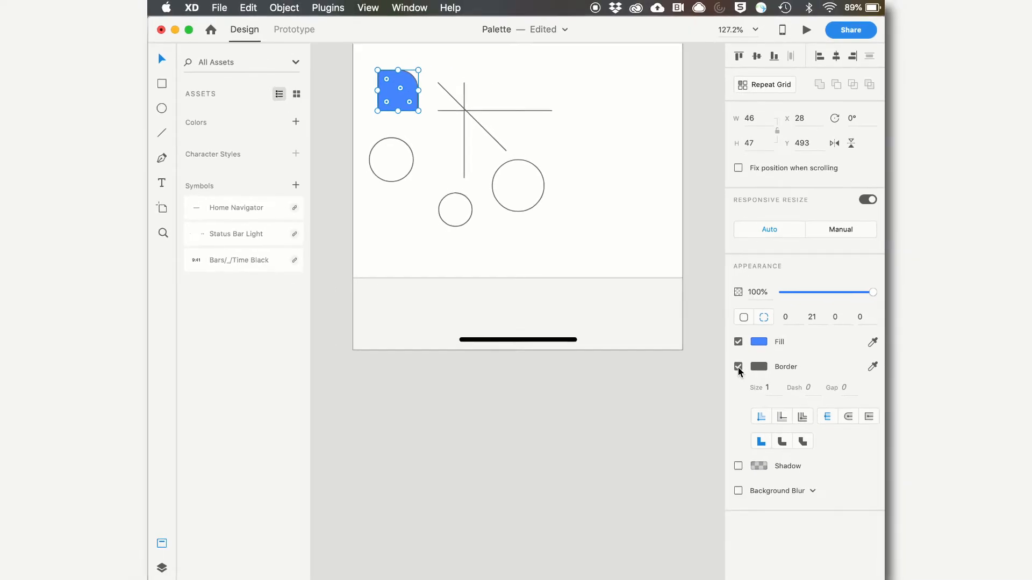
pyautogui.click(738, 368)
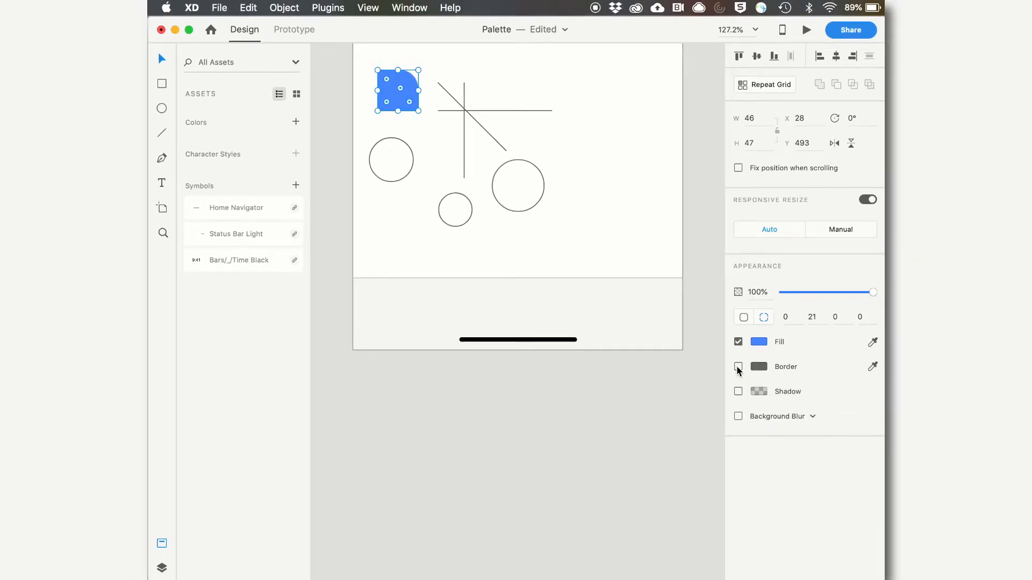
pyautogui.click(738, 392)
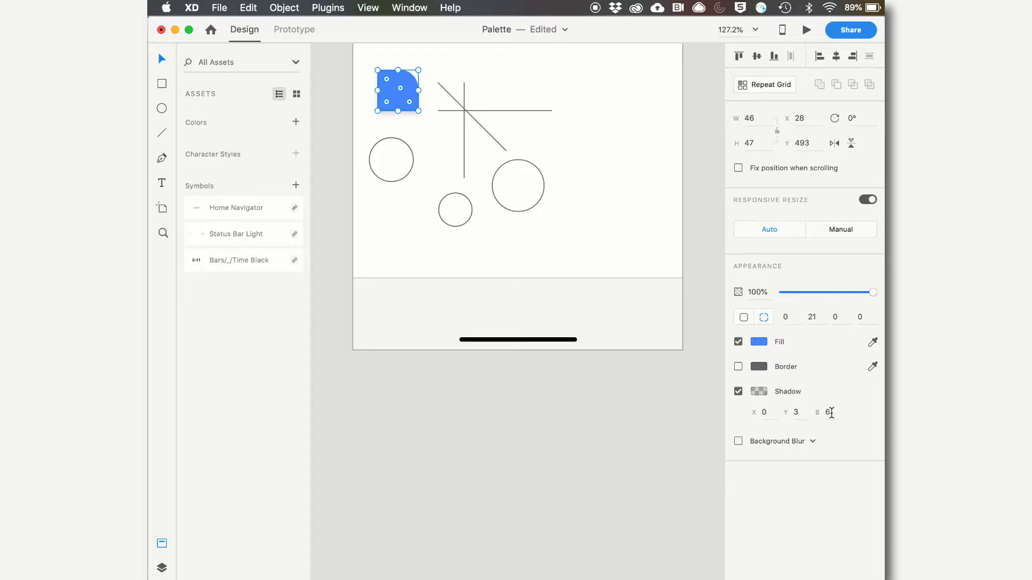
# - Set the blue rectangle's shadow blur to 3 and lower its opacity to 94%
pyautogui.click(831, 412)
pyautogui.click(803, 411)
pyautogui.moveTo(873, 292)
pyautogui.mouseDown()
pyautogui.moveTo(821, 293)
pyautogui.moveTo(867, 292)
pyautogui.mouseUp()
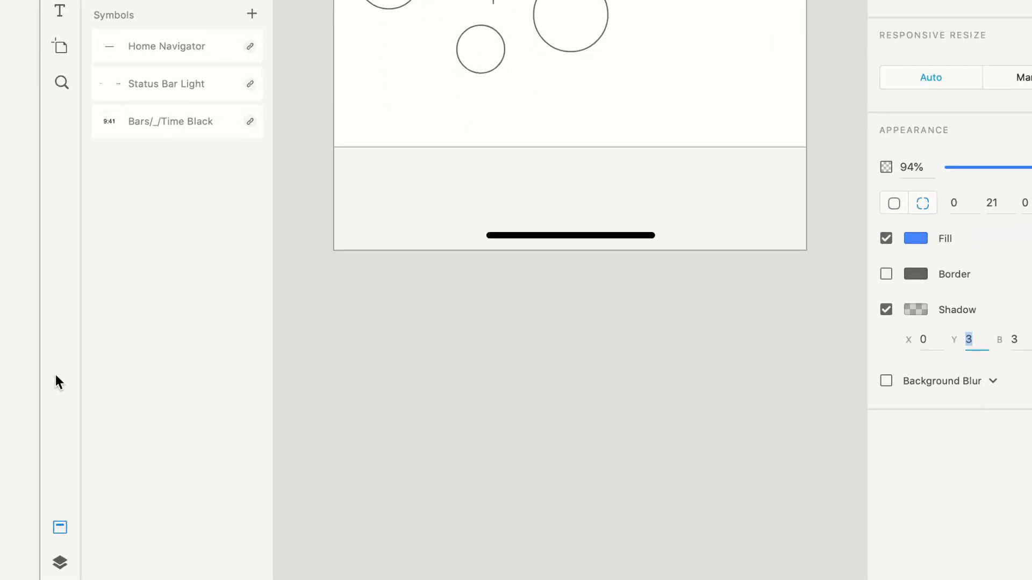
# - Make the blue rectangle a symbol and name it "rectangle 1 round corner"
pyautogui.click(59, 562)
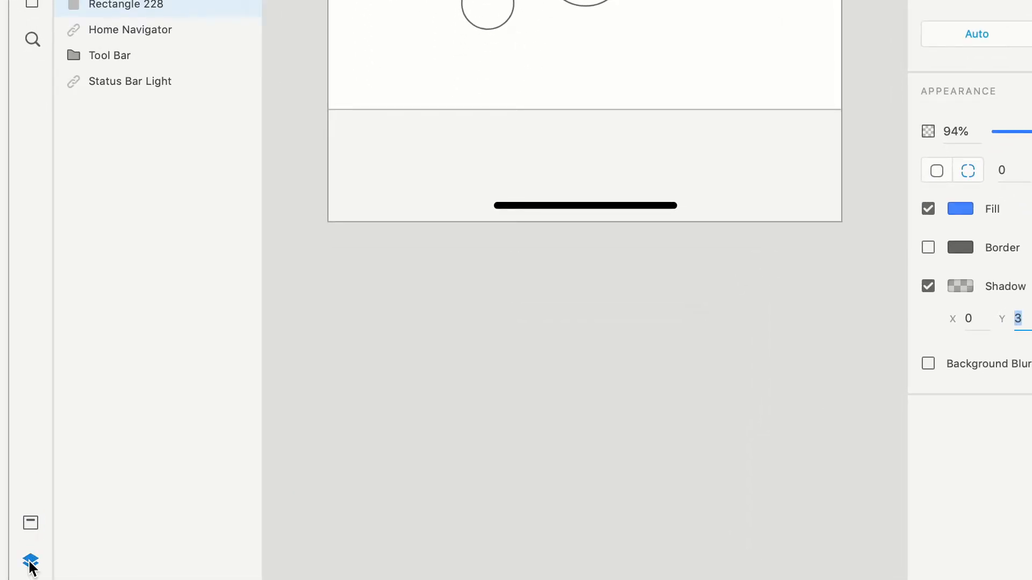
pyautogui.click(31, 523)
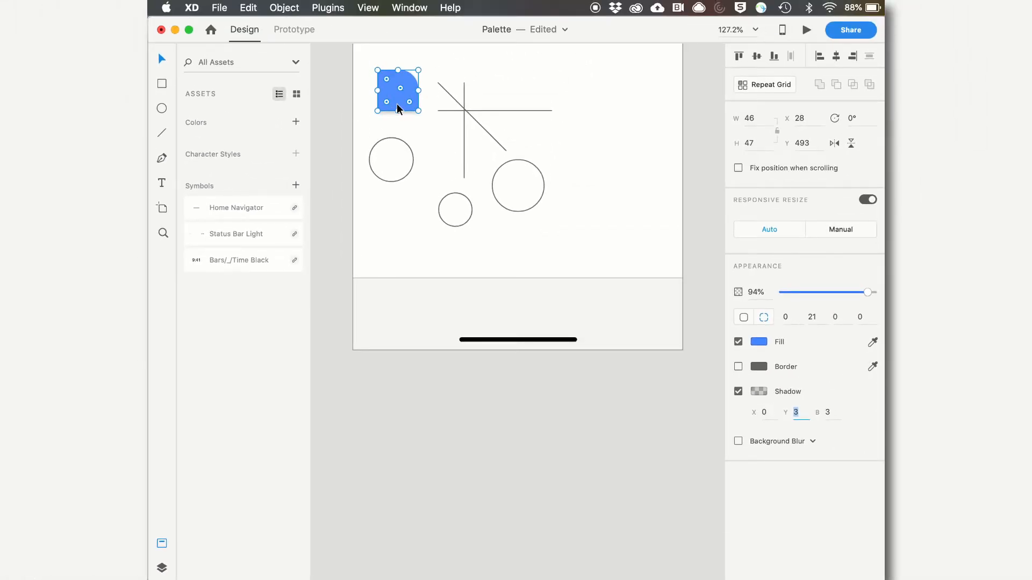
pyautogui.click(296, 186)
pyautogui.doubleClick(235, 207)
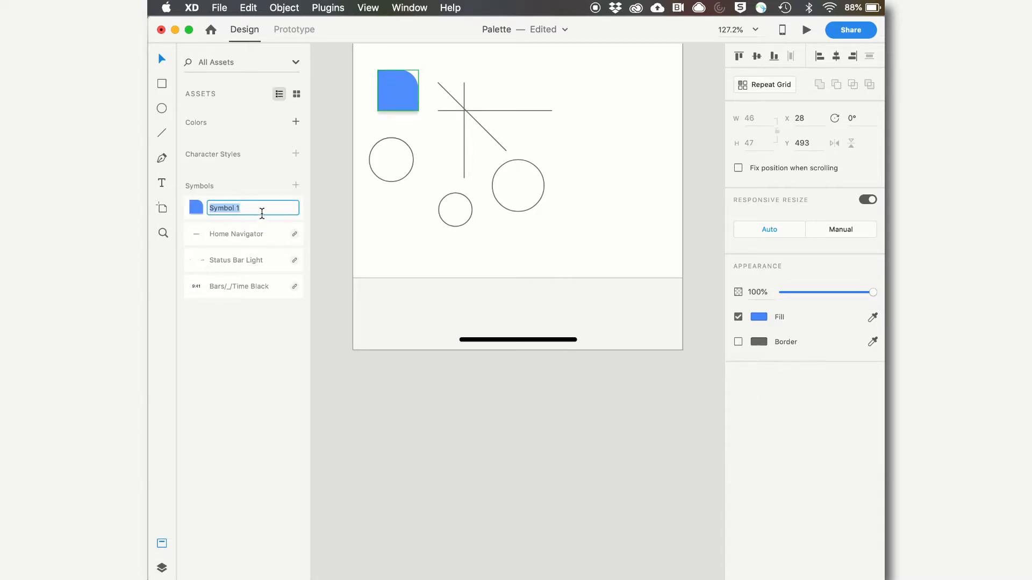
pyautogui.write('rectangle 1 round corner')
pyautogui.click(385, 240)
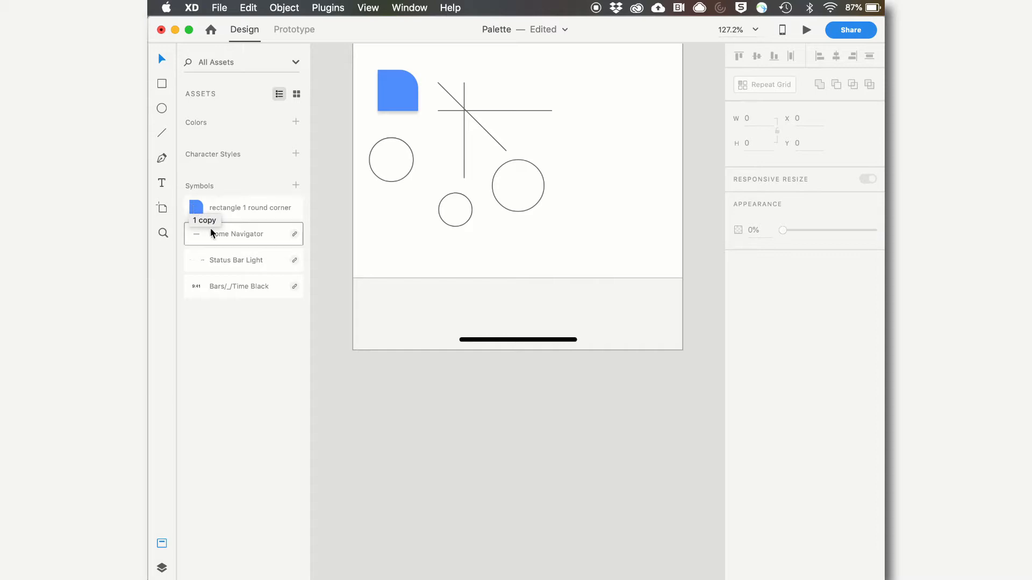
# - Place an instance of the "rectangle 1 round corner" symbol on another artboard at about X 170, Y 300
pyautogui.hscroll(3, 408, 337)
pyautogui.scroll(1, 408, 337)
pyautogui.hscroll(10, 407, 339)
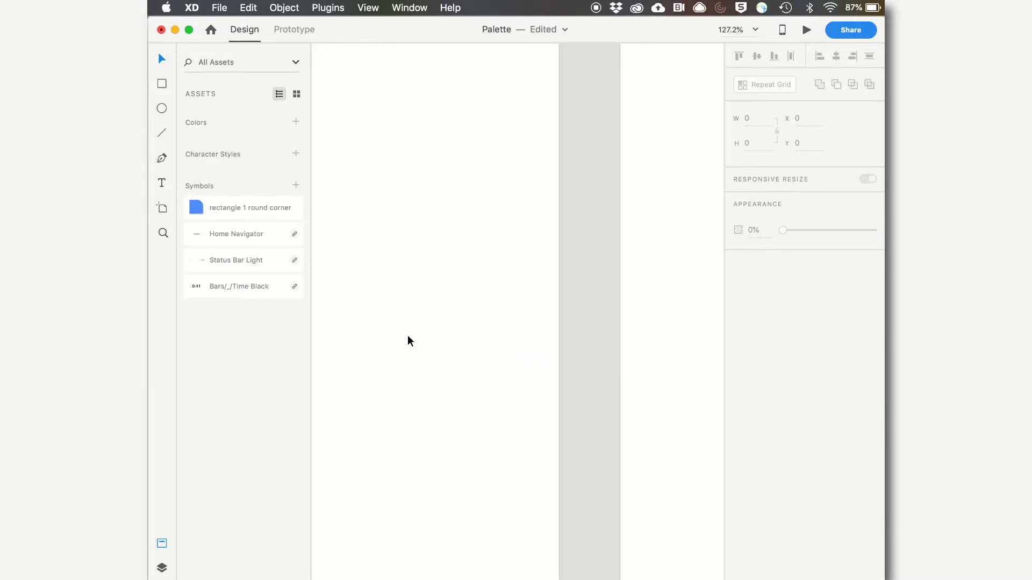
pyautogui.hscroll(-1, 408, 338)
pyautogui.moveTo(198, 208); pyautogui.dragTo(412, 210)
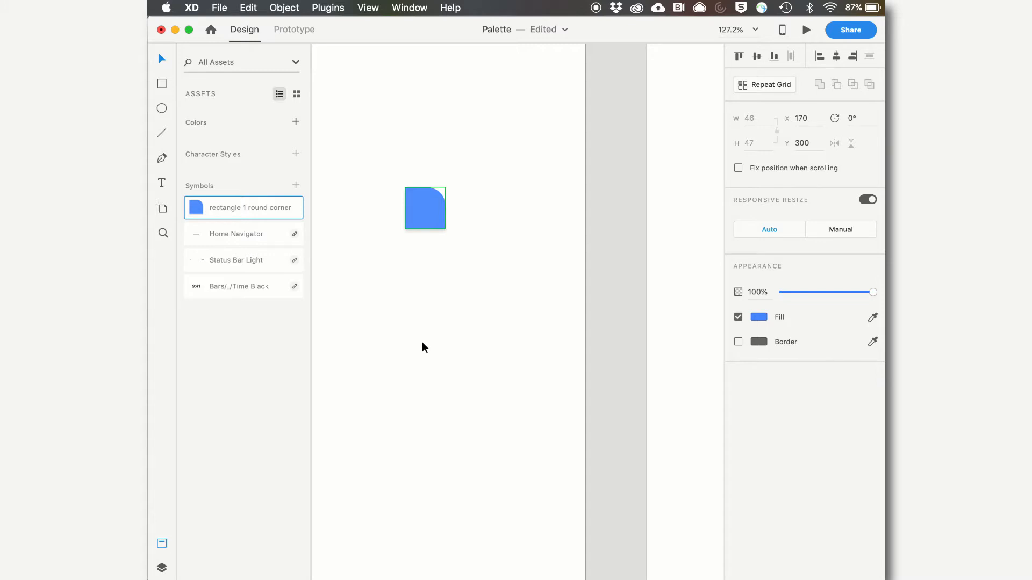
# - Draw a circle about 30 × 30 in the empty area above the blue rectangle on the shapes artboard
pyautogui.hscroll(-4, 424, 348)
pyautogui.hscroll(5, 424, 348)
pyautogui.scroll(6, 423, 348)
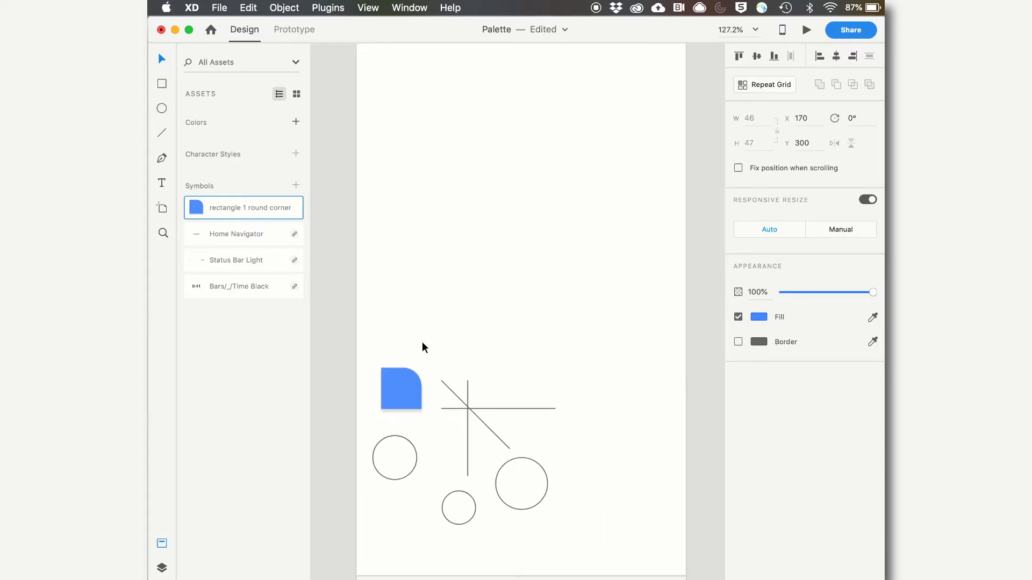
pyautogui.click(163, 158)
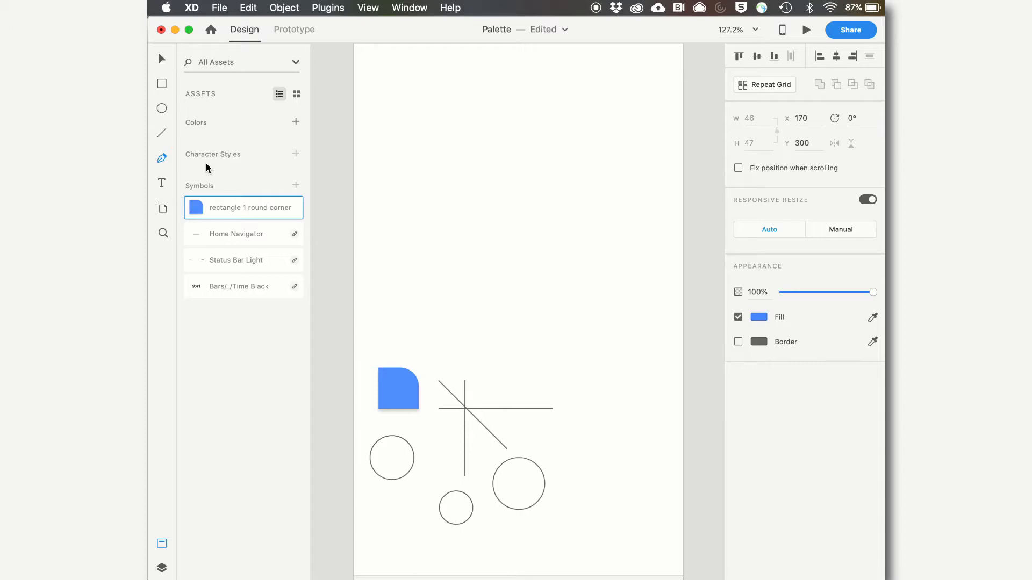
pyautogui.click(163, 110)
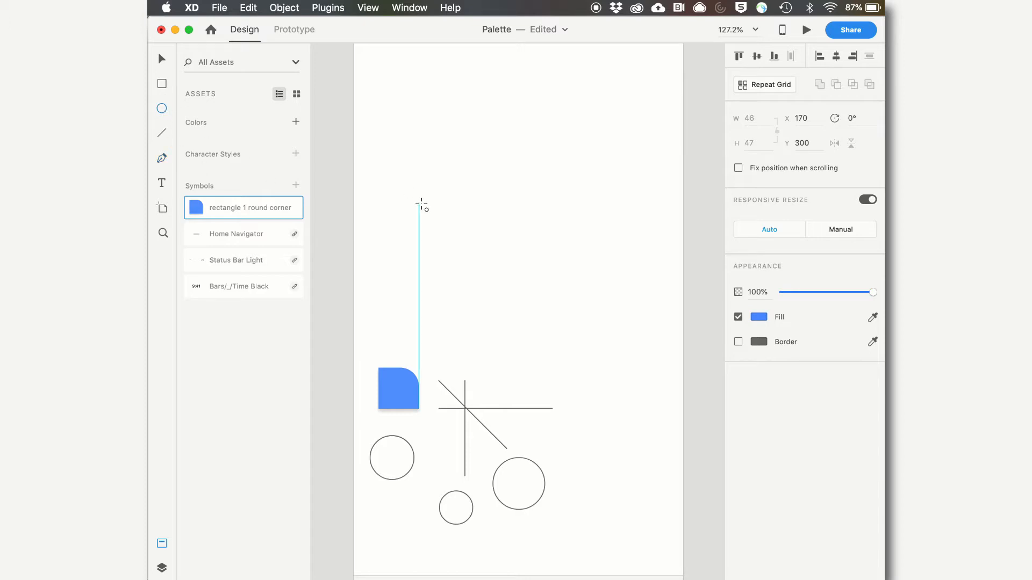
pyautogui.moveTo(408, 196); pyautogui.dragTo(433, 221)
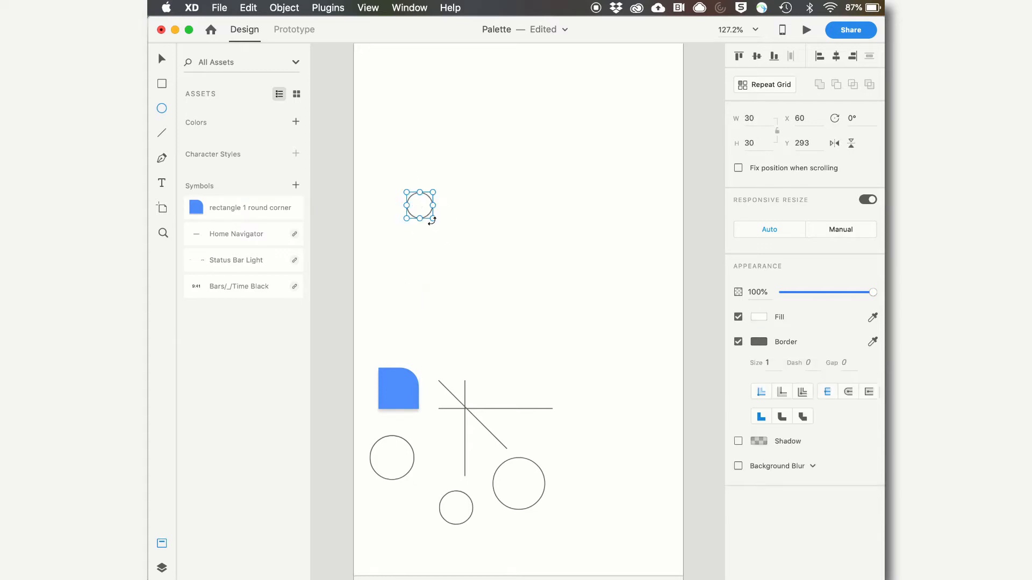
# - Draw a short diagonal handle line off the small circle's lower right and adjust it to about 11 × 16
pyautogui.click(162, 134)
pyautogui.moveTo(433, 228); pyautogui.dragTo(452, 246)
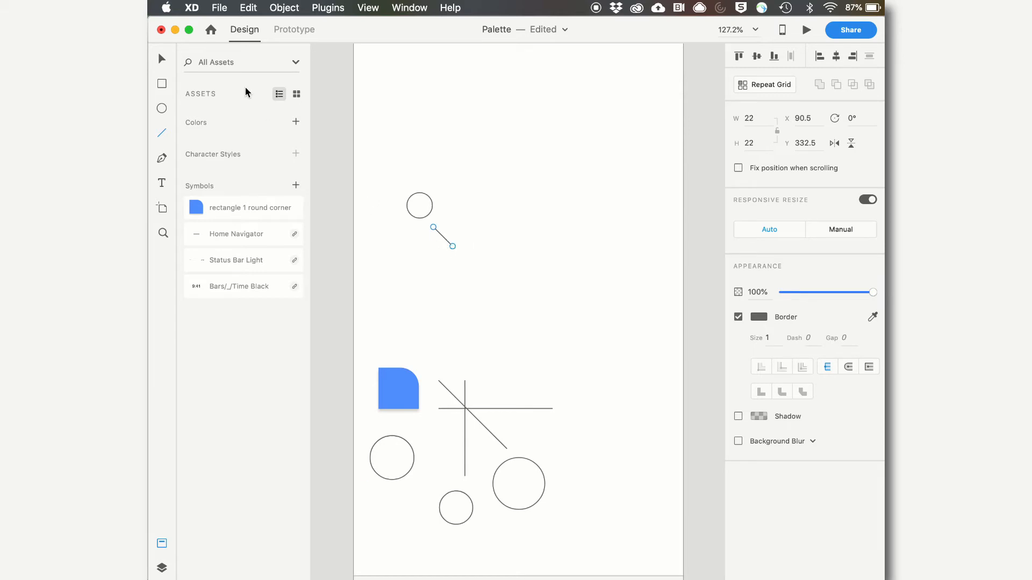
pyautogui.click(162, 59)
pyautogui.moveTo(444, 240); pyautogui.dragTo(439, 237)
# - Give the handle line a border size of 3 with round caps and move it up against the circle
pyautogui.click(772, 337)
pyautogui.write('3')
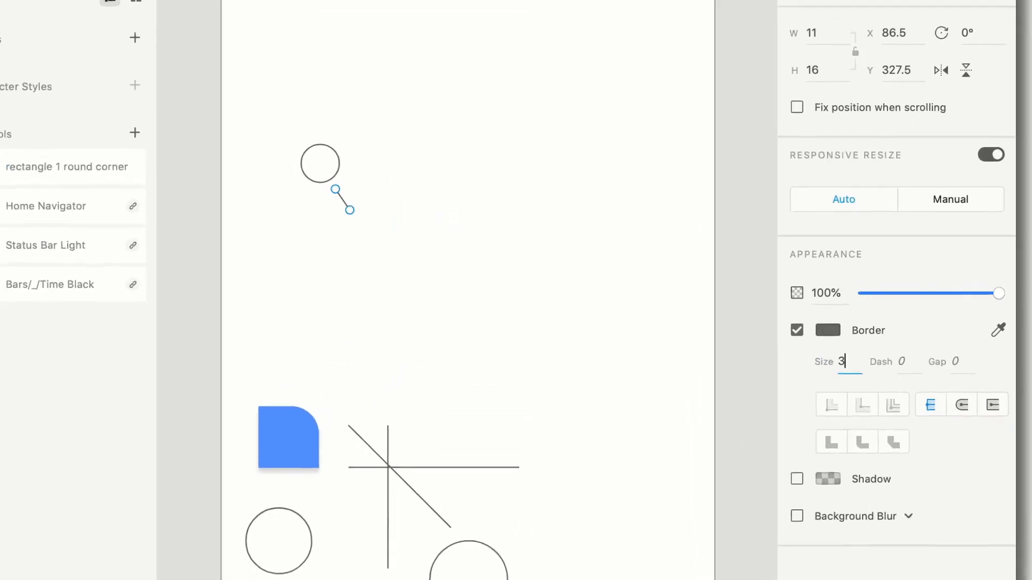
pyautogui.press('Return')
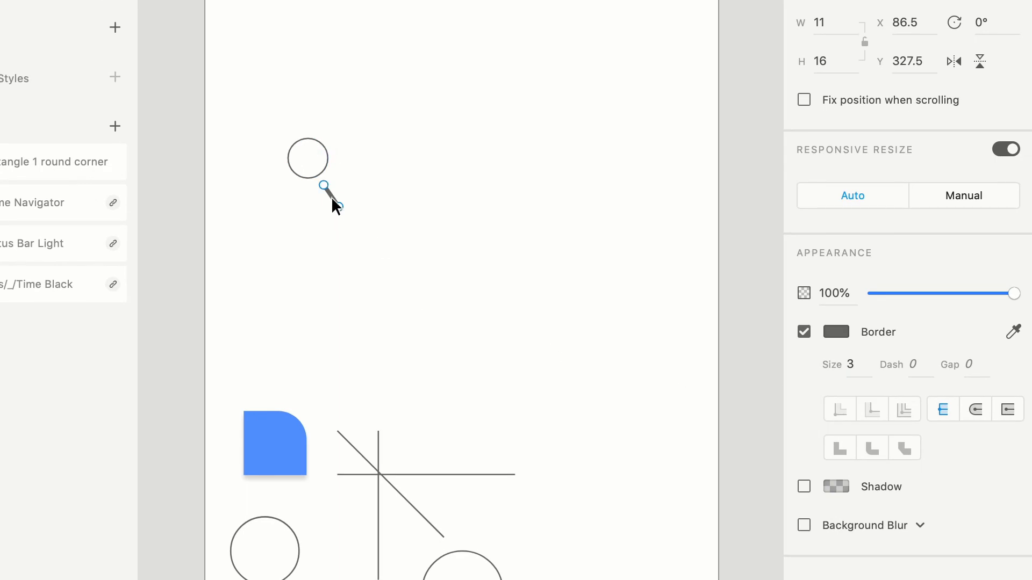
pyautogui.moveTo(330, 194); pyautogui.dragTo(334, 192)
pyautogui.click(976, 410)
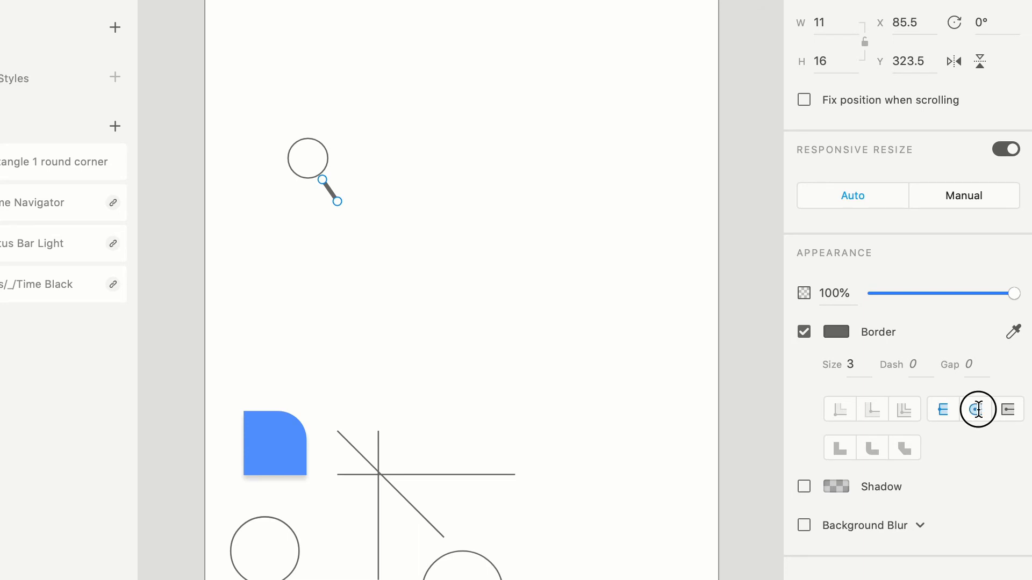
pyautogui.click(375, 232)
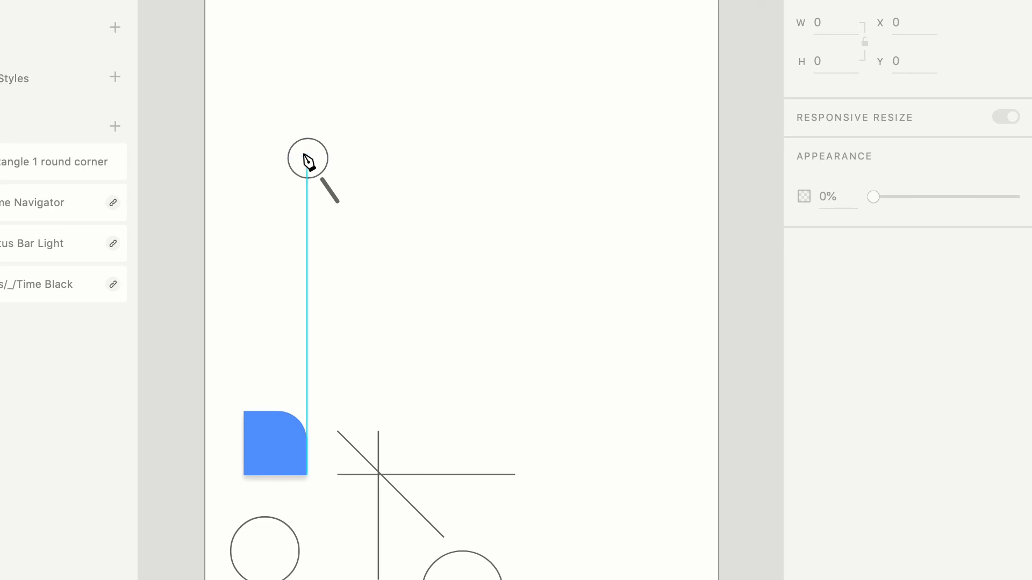
# - Draw a curved highlight about 10 × 5 inside the top right of the magnifying glass circle with the Pen tool
pyautogui.click(306, 146)
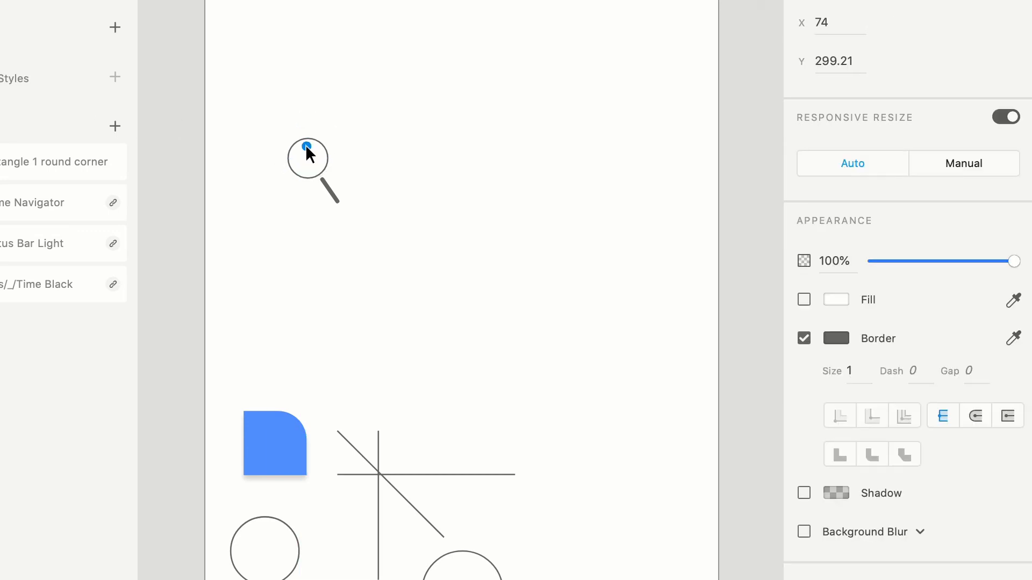
pyautogui.moveTo(320, 153); pyautogui.dragTo(321, 157)
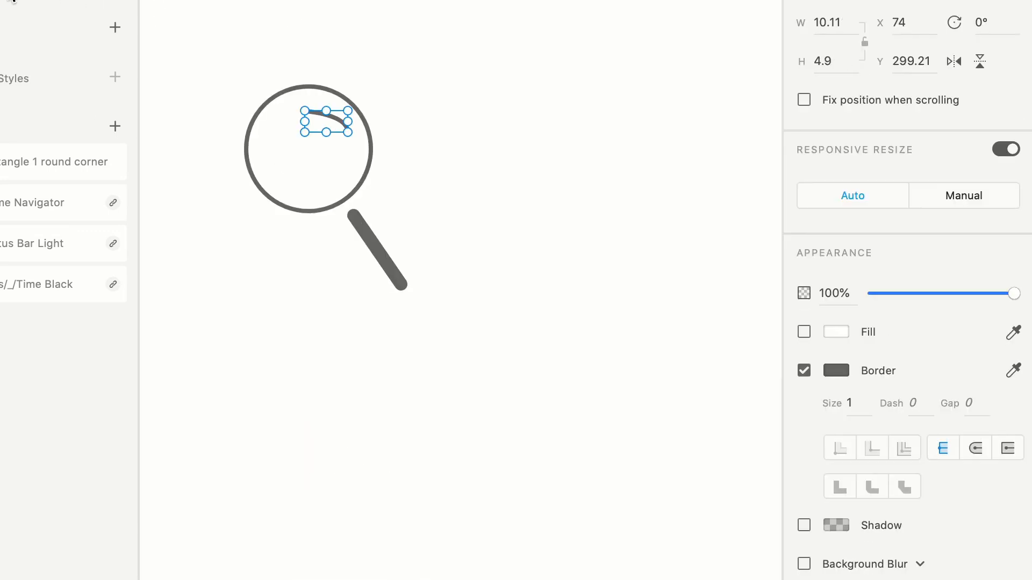
pyautogui.click(405, 132)
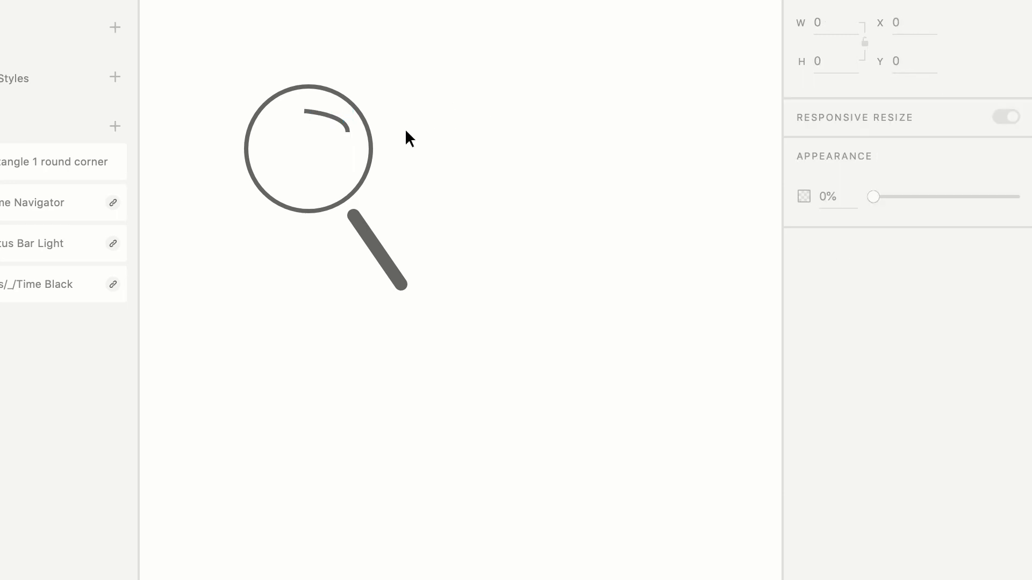
# - Nudge the curved highlight up and slightly left inside the circle and give it a border size of 2 with round caps
pyautogui.moveTo(329, 115); pyautogui.dragTo(325, 106)
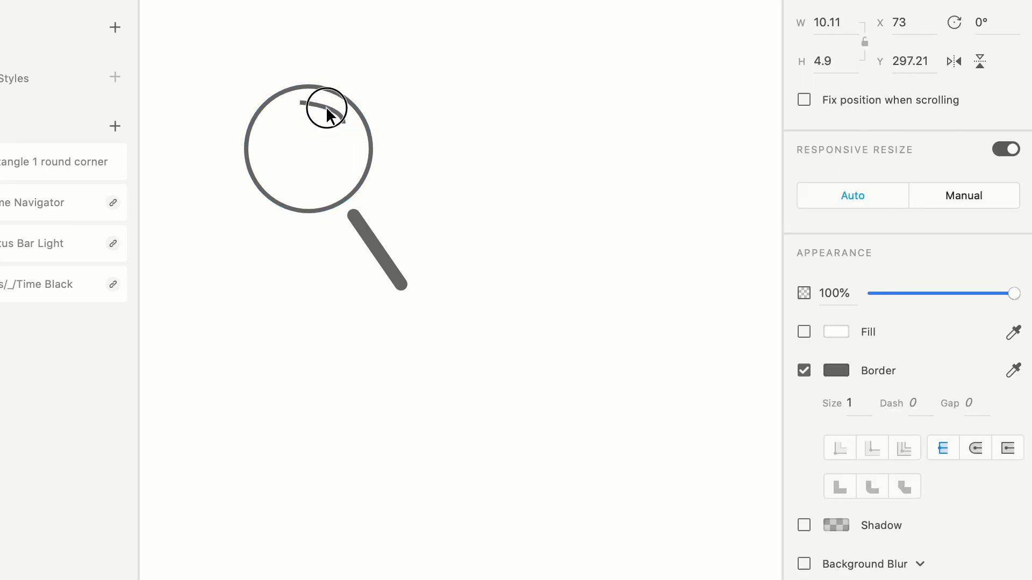
pyautogui.click(851, 401)
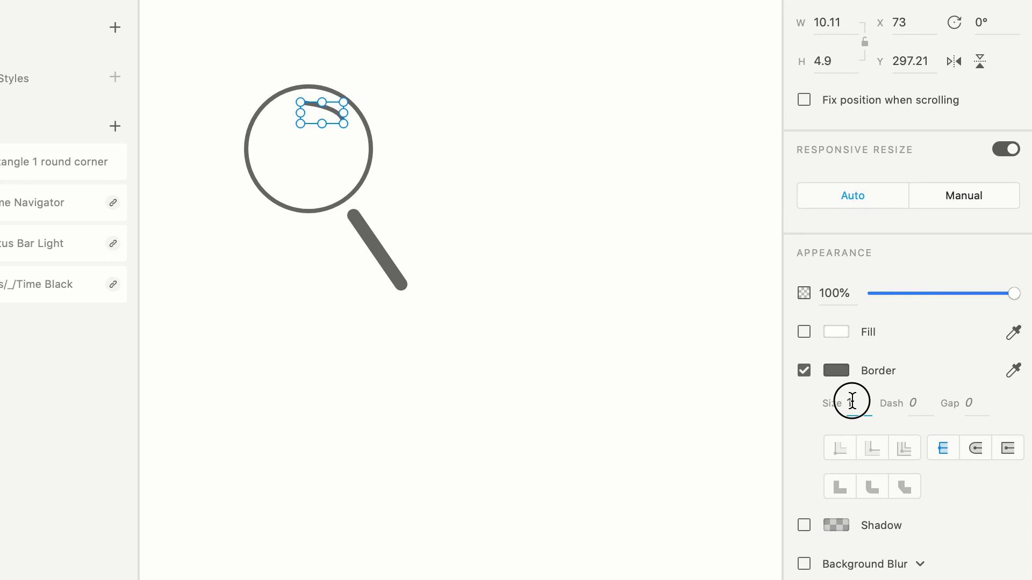
pyautogui.write('2')
pyautogui.click(976, 448)
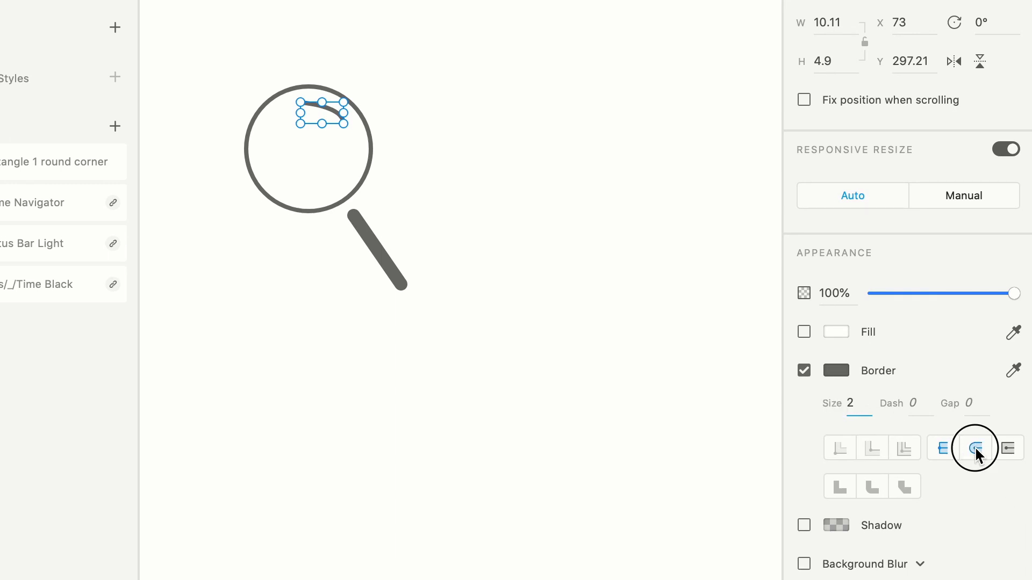
pyautogui.press('Return')
pyautogui.click(570, 379)
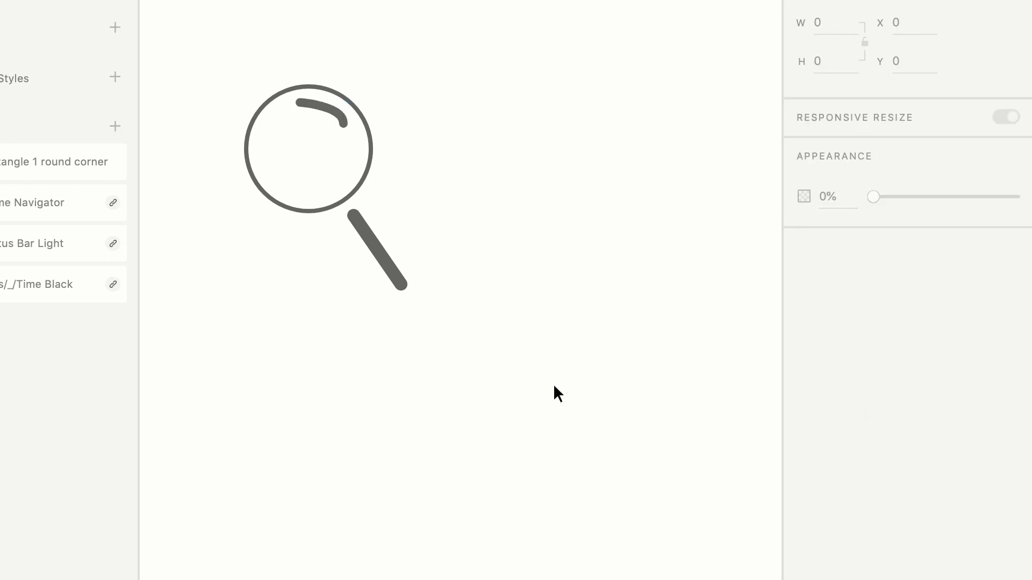
# - Turn the circle, handle and highlight of the magnifying glass into one symbol and name it search
pyautogui.moveTo(463, 345); pyautogui.dragTo(218, 36)
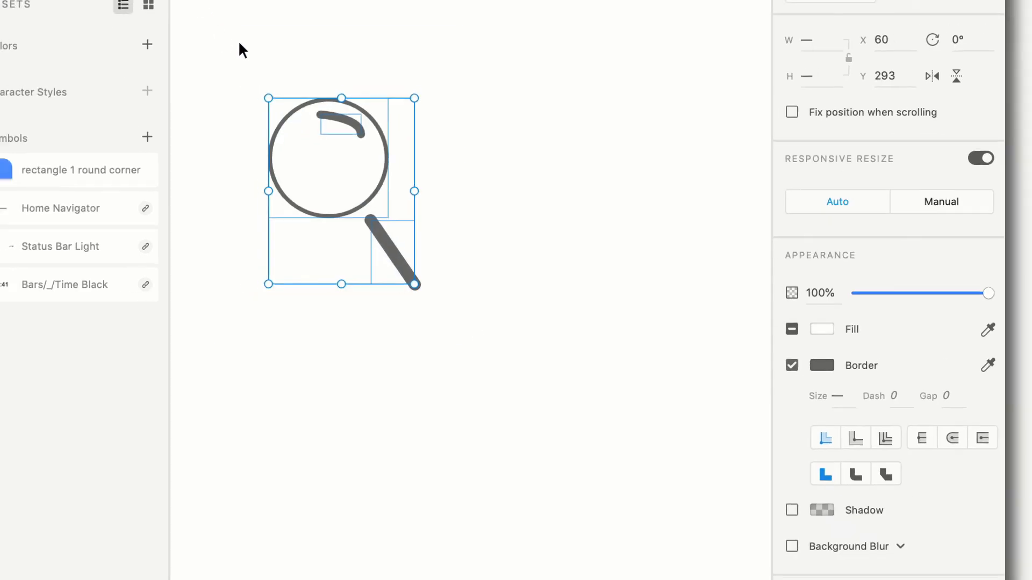
pyautogui.click(280, 180)
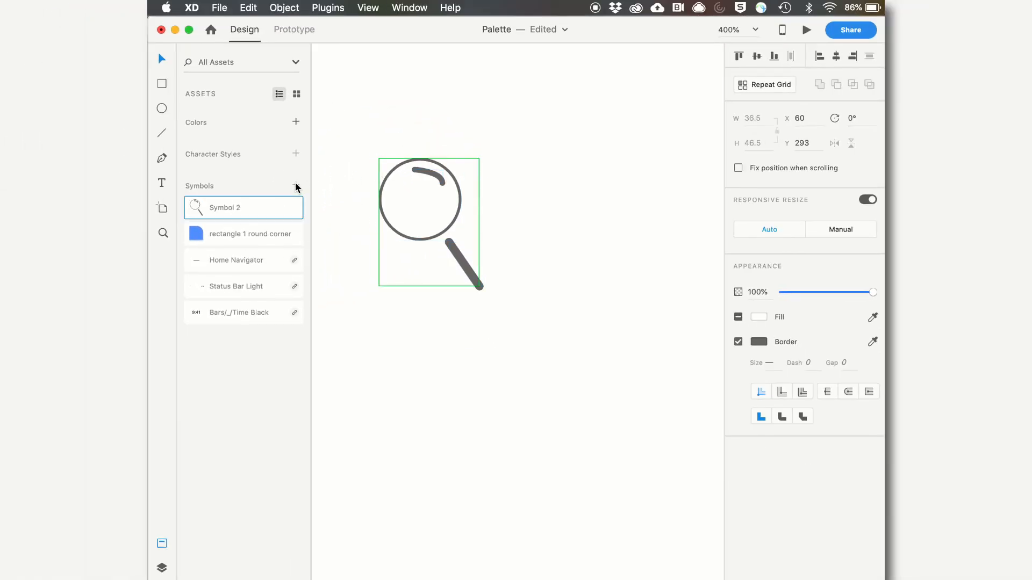
pyautogui.doubleClick(231, 217)
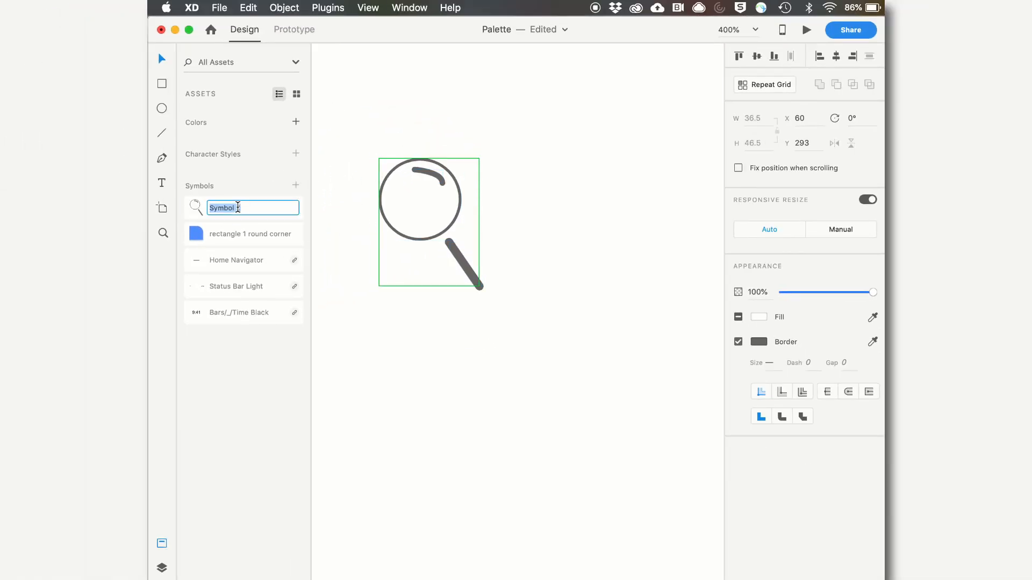
pyautogui.write('search')
pyautogui.press('Return')
pyautogui.click(480, 405)
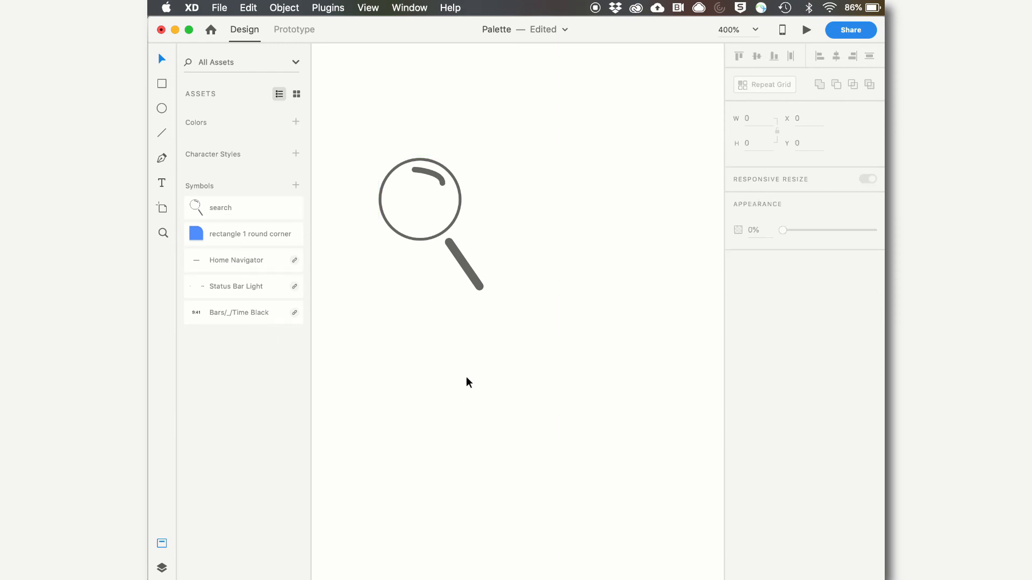